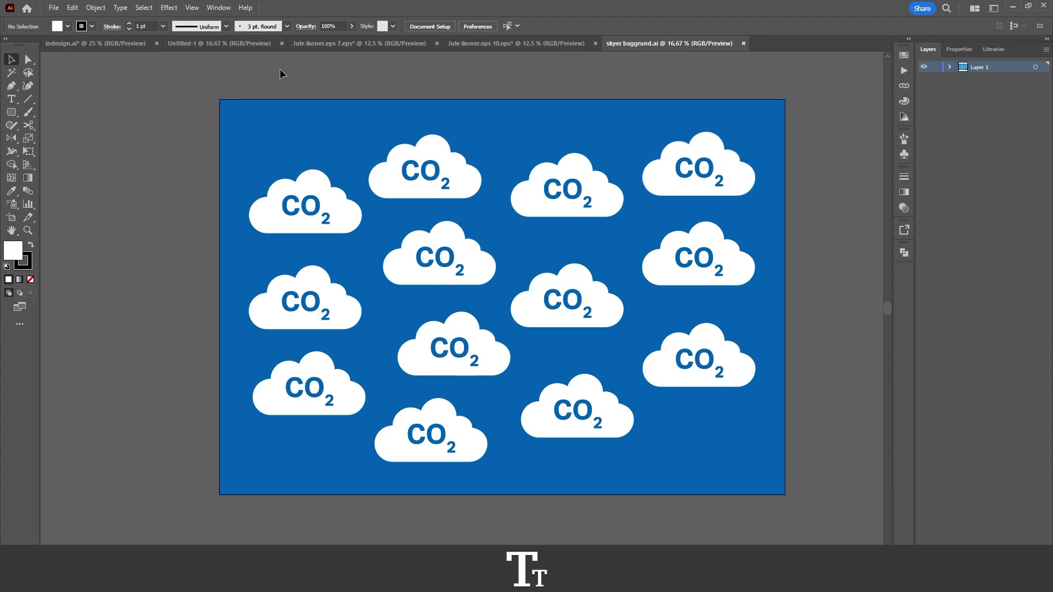
- Start Save As from the File menu for the cloud artwork
{"action": "left_click", "coordinate": [55, 8]}
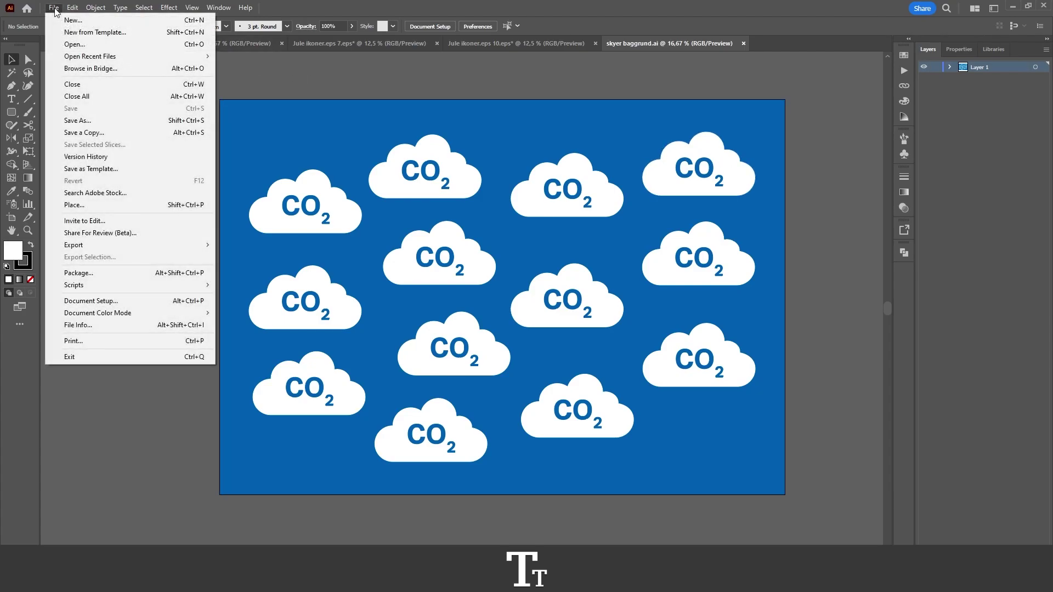
{"action": "left_click", "coordinate": [100, 120]}
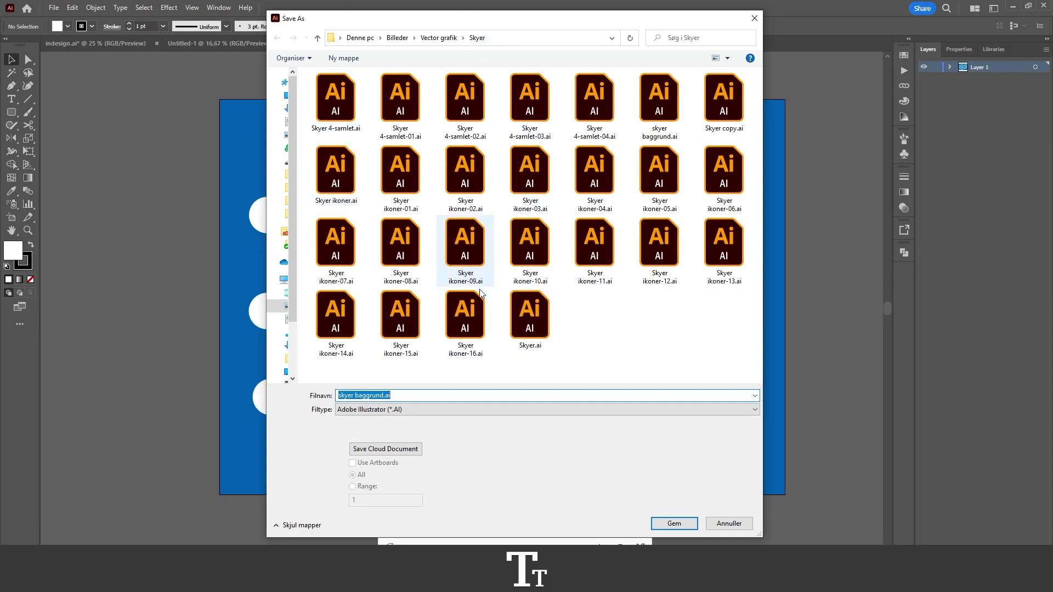
- Rename the file to Sky_background, choose Adobe PDF (*.PDF) format, and confirm saving
{"action": "left_click_drag", "start_coordinate": [396, 397], "coordinate": [320, 398]}
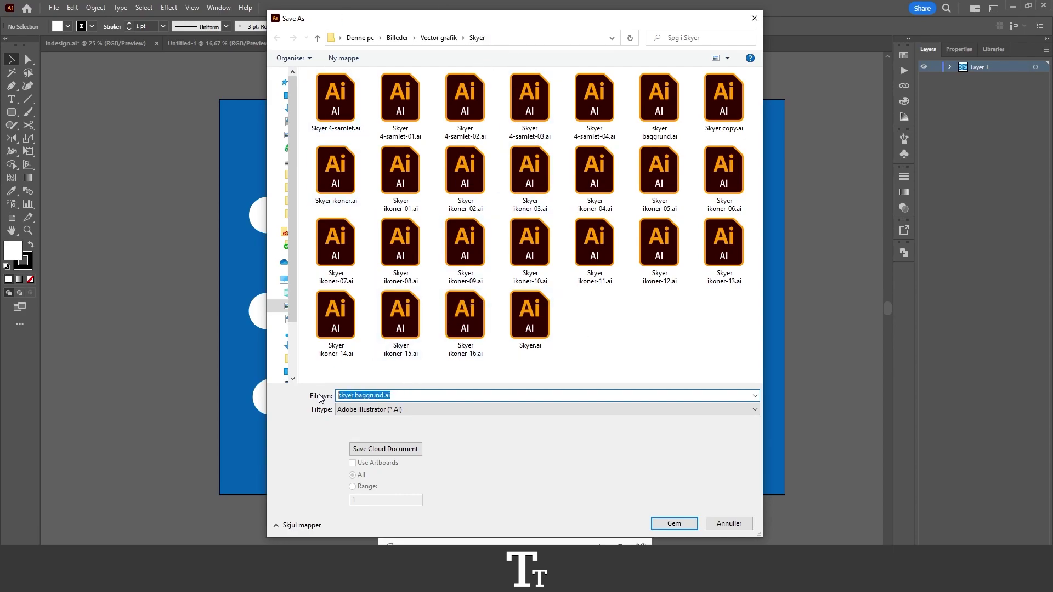
{"action": "type", "text": "Sky"}
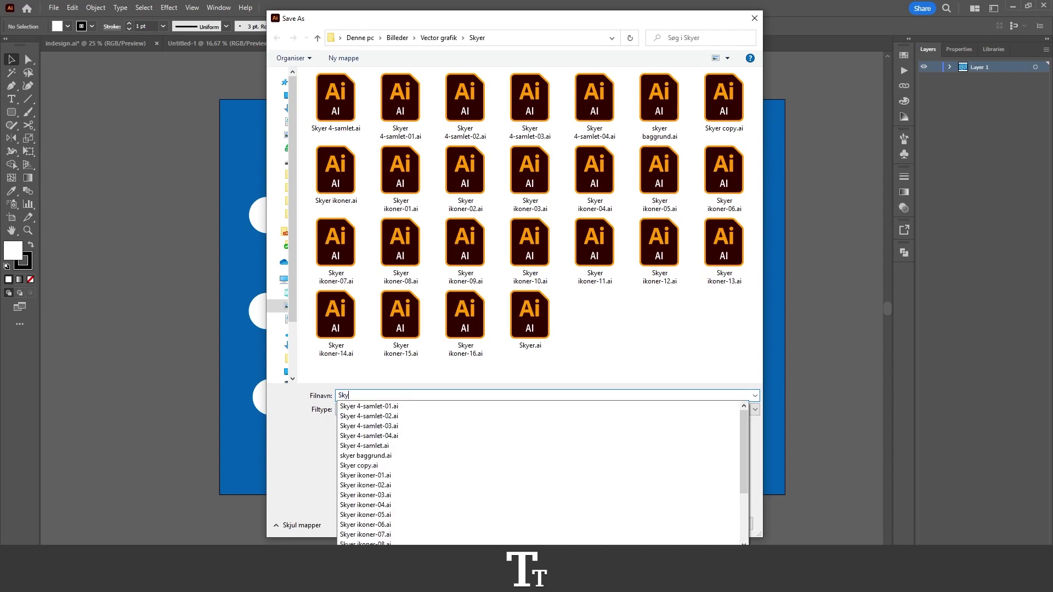
{"action": "type", "text": "_background"}
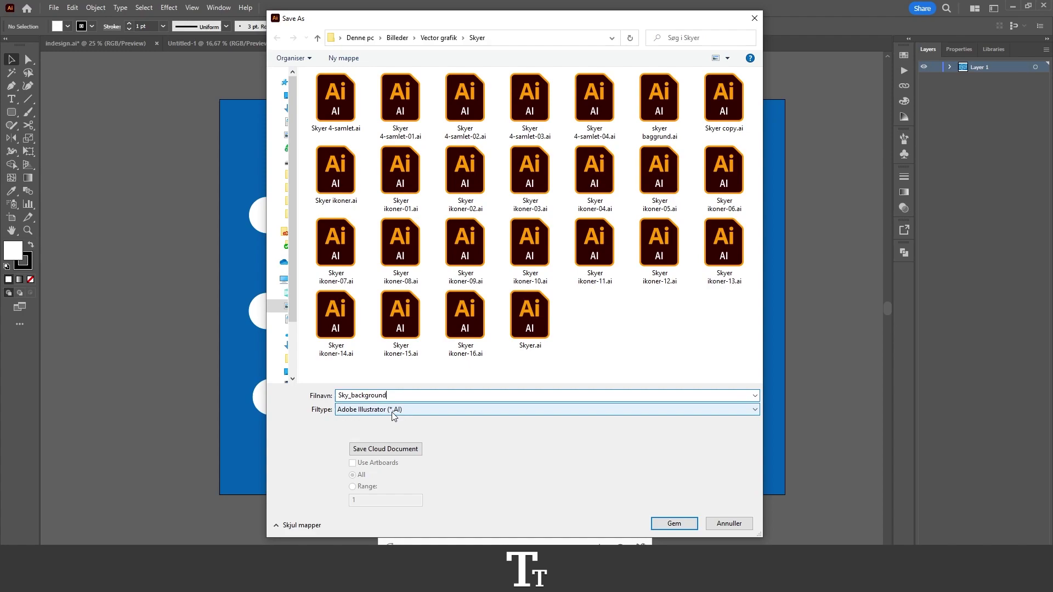
{"action": "left_click", "coordinate": [380, 412]}
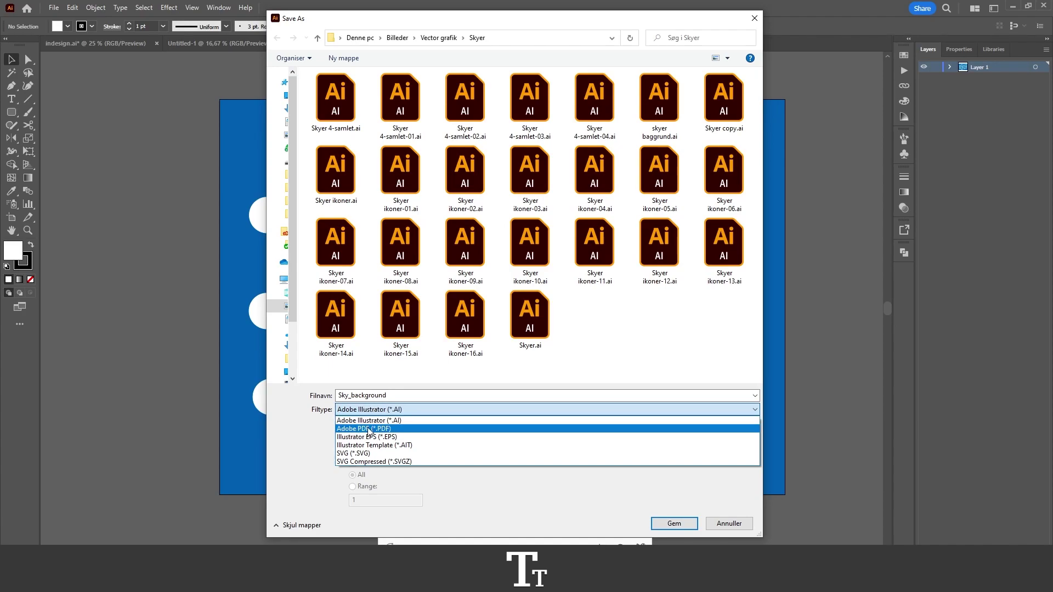
{"action": "left_click", "coordinate": [379, 428]}
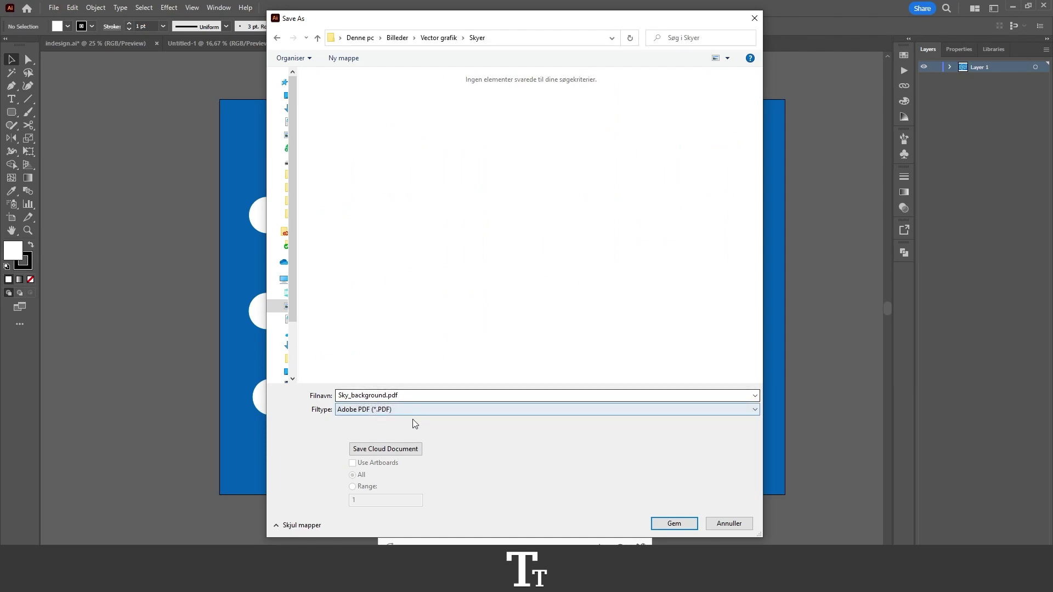
{"action": "left_click", "coordinate": [676, 525]}
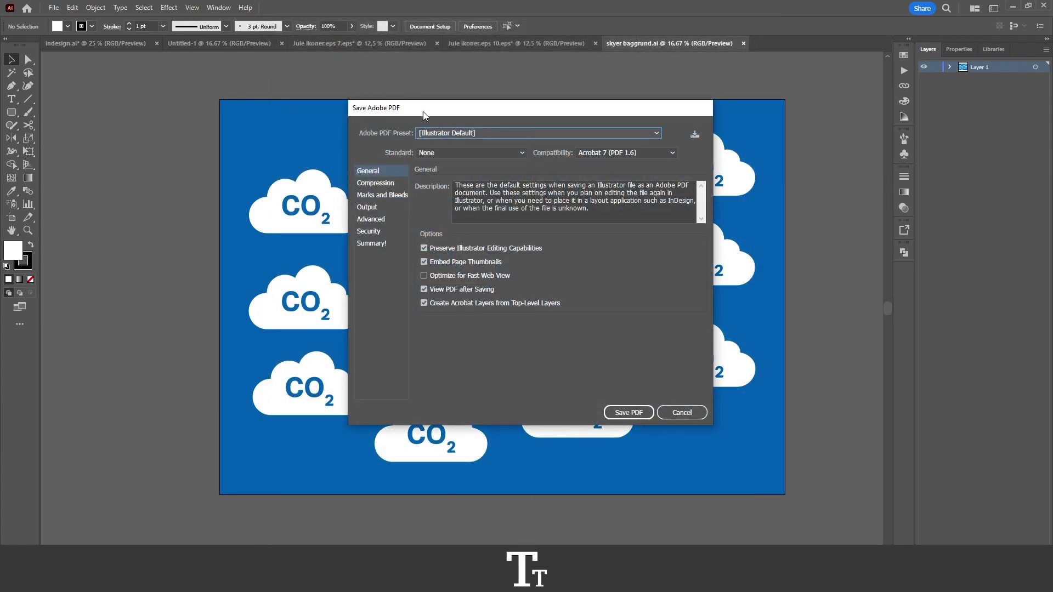
{"action": "left_click_drag", "start_coordinate": [528, 111], "coordinate": [517, 82]}
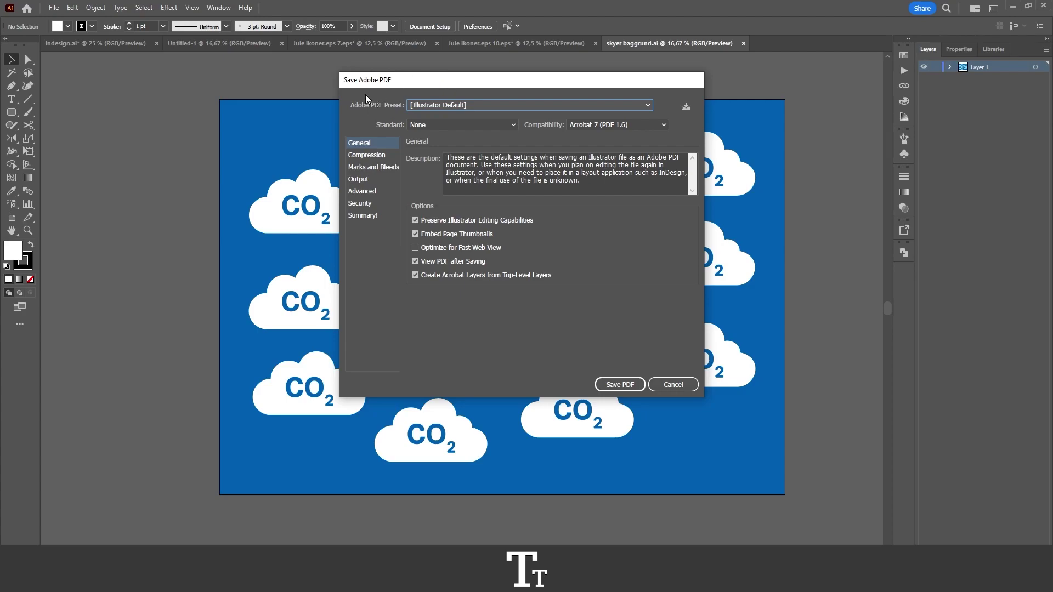
{"action": "left_click", "coordinate": [432, 105]}
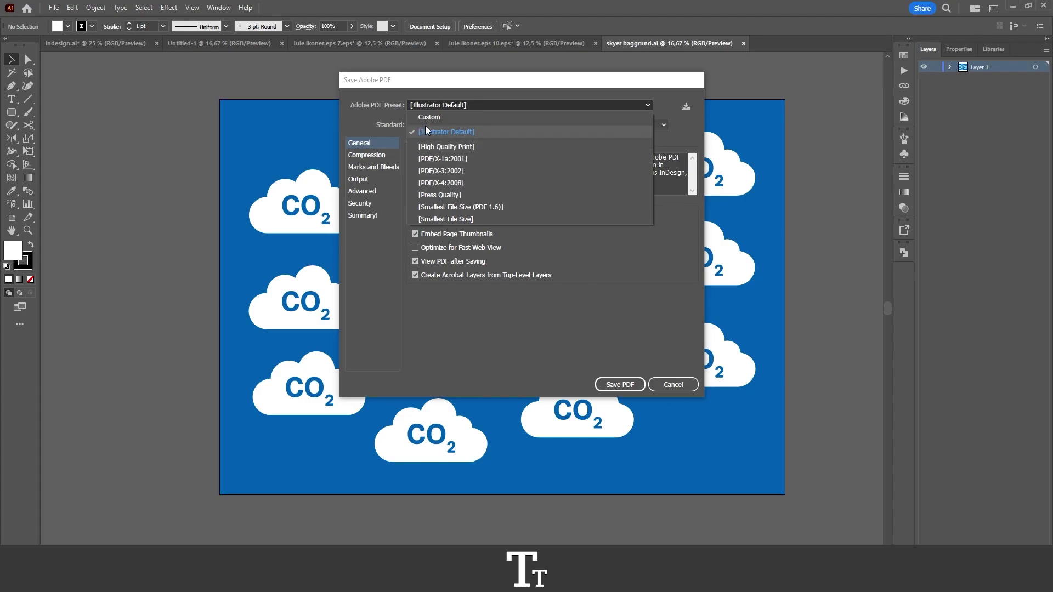
{"action": "left_click", "coordinate": [469, 133]}
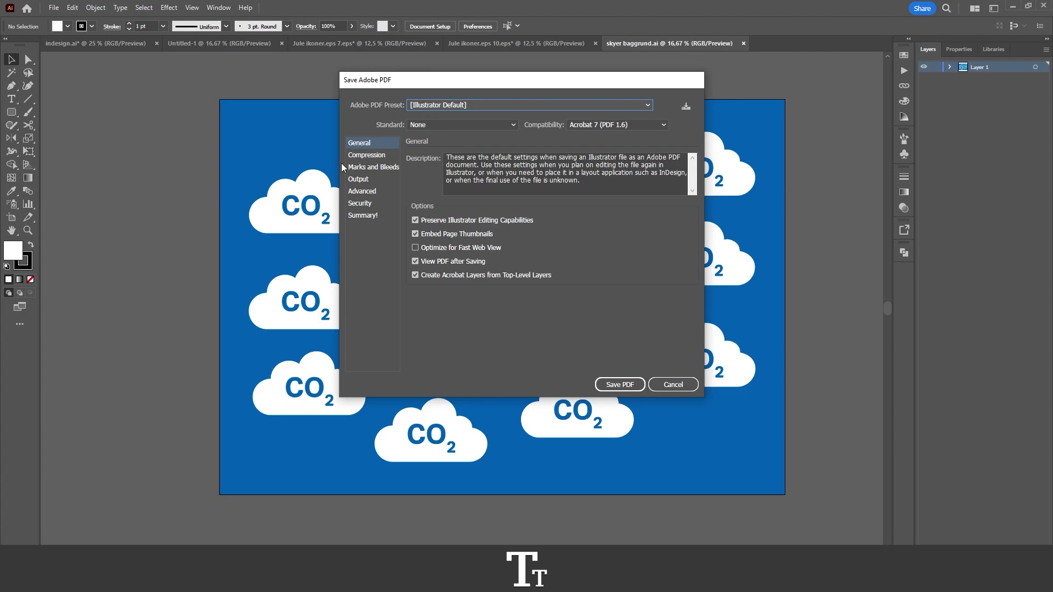
- Browse the PDF option categories from Compression through Summary and back to Compression
{"action": "left_click", "coordinate": [373, 156]}
{"action": "left_click", "coordinate": [374, 166]}
{"action": "left_click", "coordinate": [374, 178]}
{"action": "left_click", "coordinate": [374, 190]}
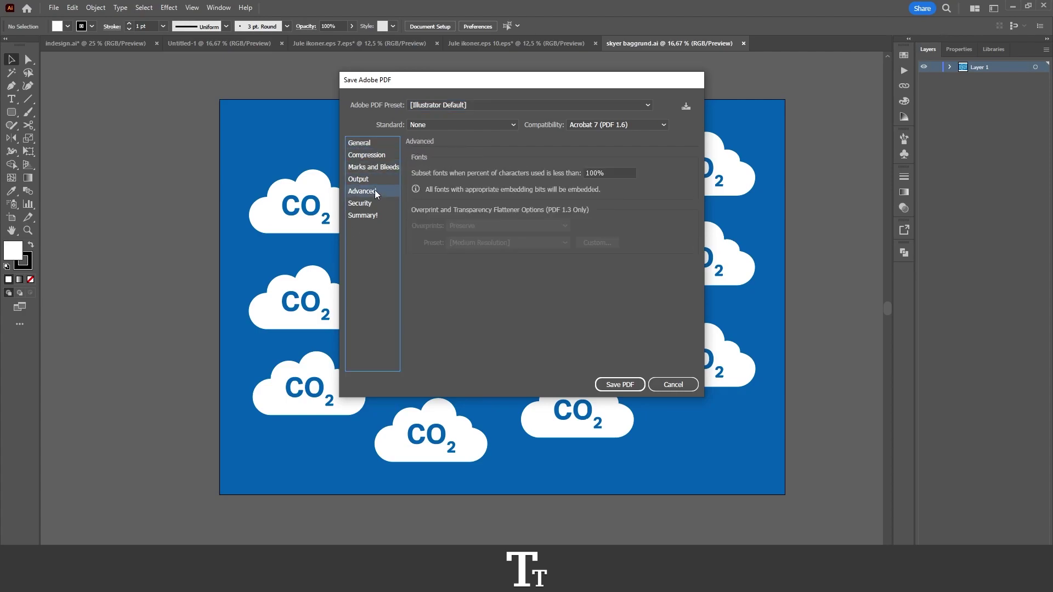
{"action": "left_click", "coordinate": [374, 202]}
{"action": "left_click", "coordinate": [375, 215]}
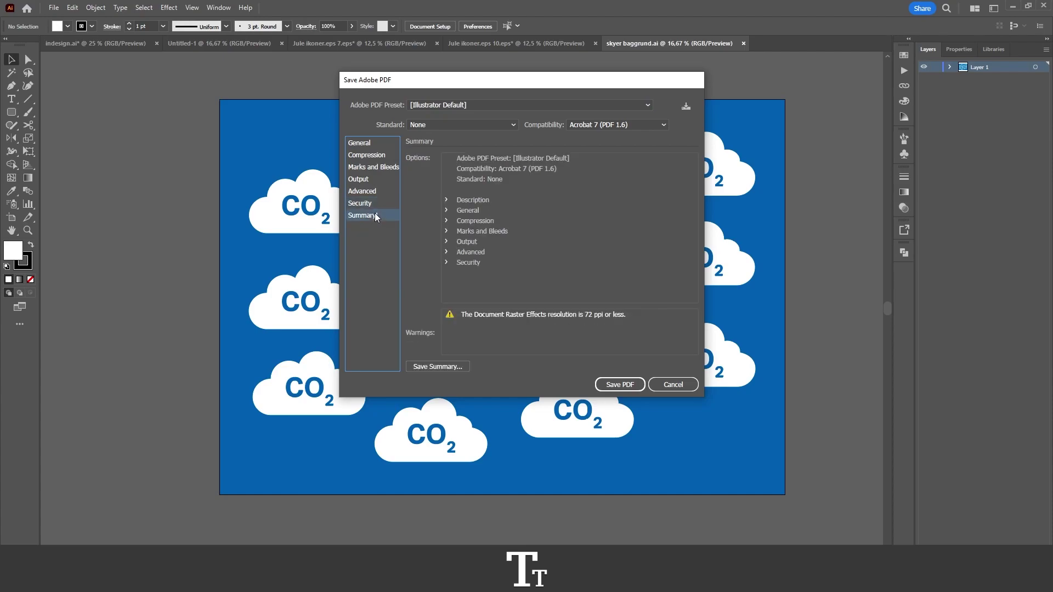
{"action": "left_click", "coordinate": [378, 156]}
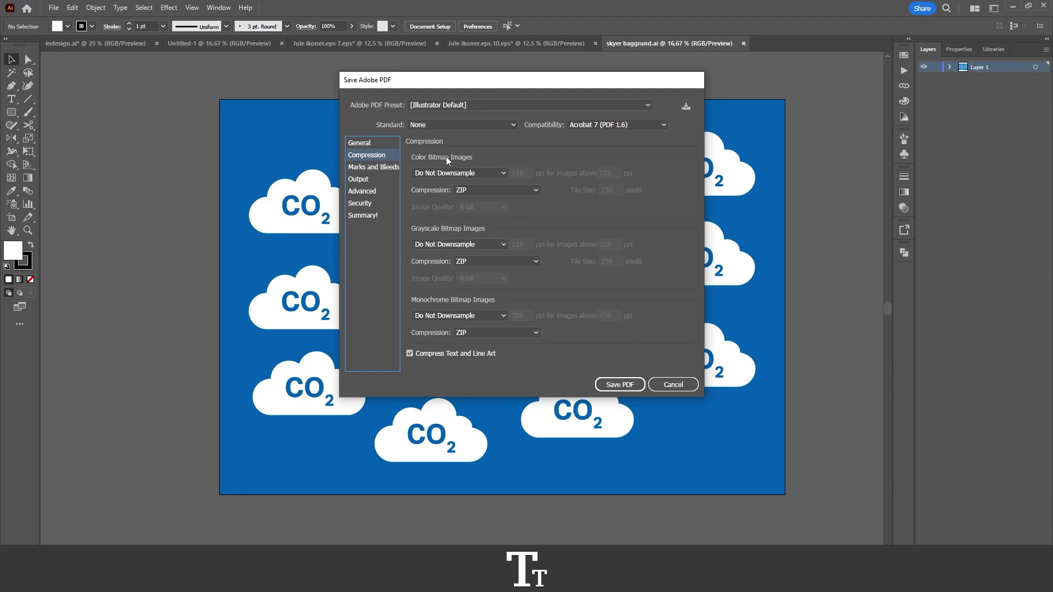
- Toggle trim and registration marks, turn off Use Document Bleed Settings, and view Output
{"action": "left_click", "coordinate": [372, 168]}
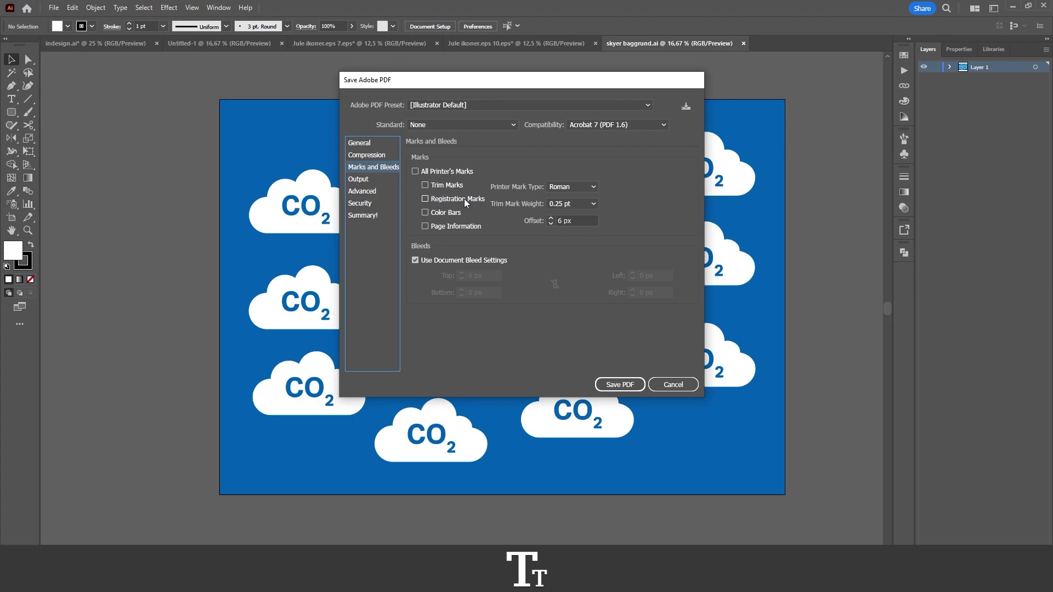
{"action": "left_click", "coordinate": [424, 185]}
{"action": "left_click", "coordinate": [425, 199]}
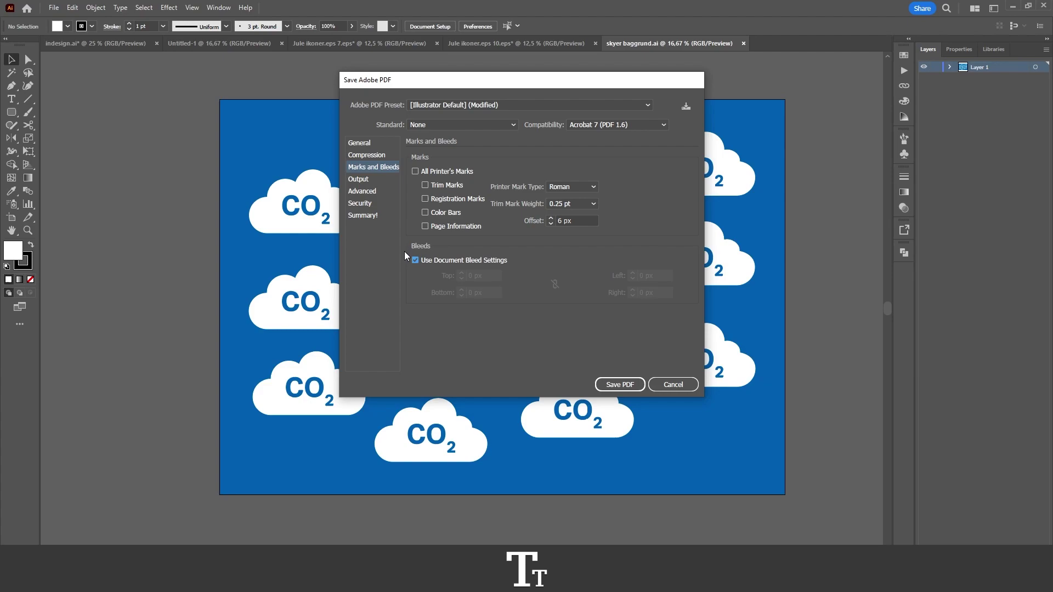
{"action": "left_click", "coordinate": [415, 260]}
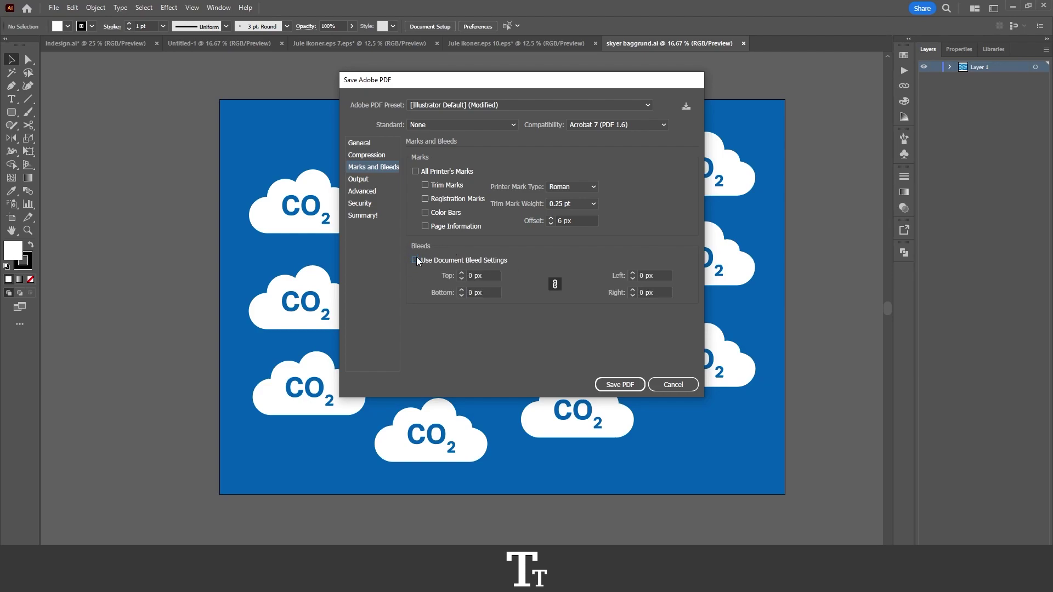
{"action": "left_click", "coordinate": [367, 180]}
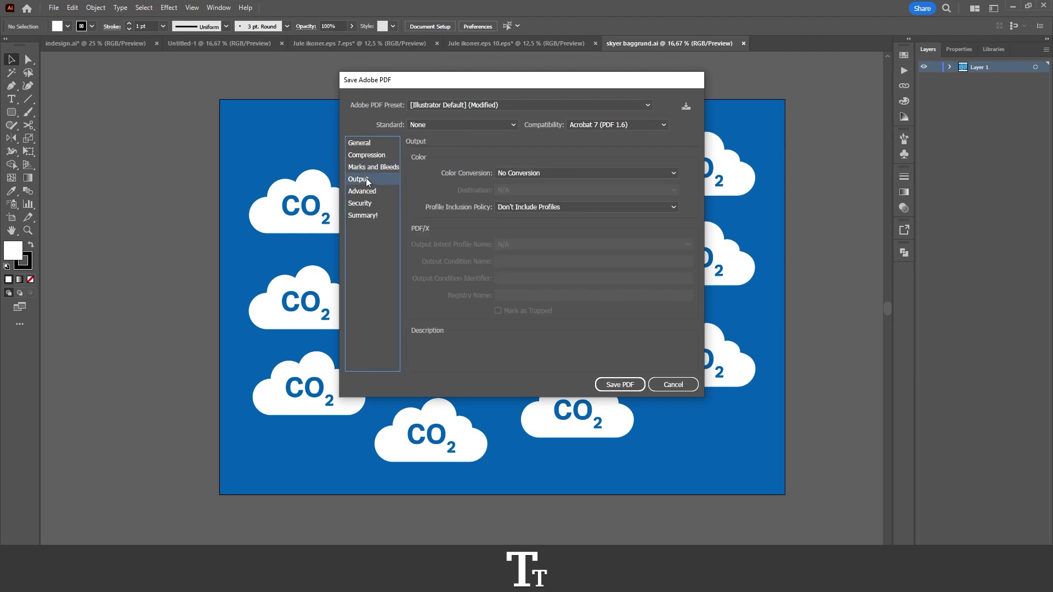
- Set Color Conversion to Convert to Destination and bring up the destination profile list
{"action": "left_click", "coordinate": [513, 172]}
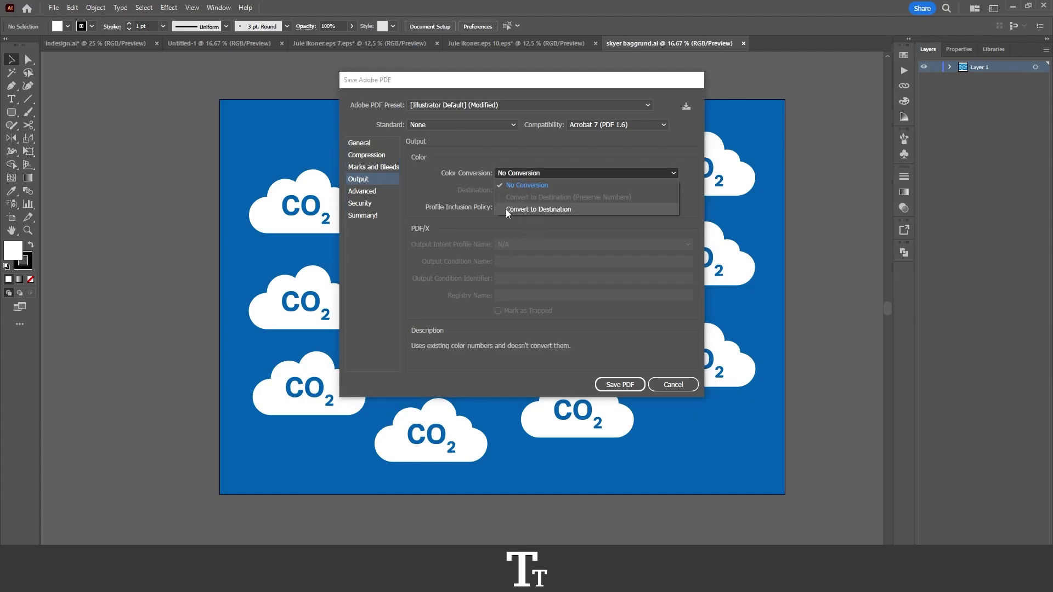
{"action": "left_click", "coordinate": [542, 209]}
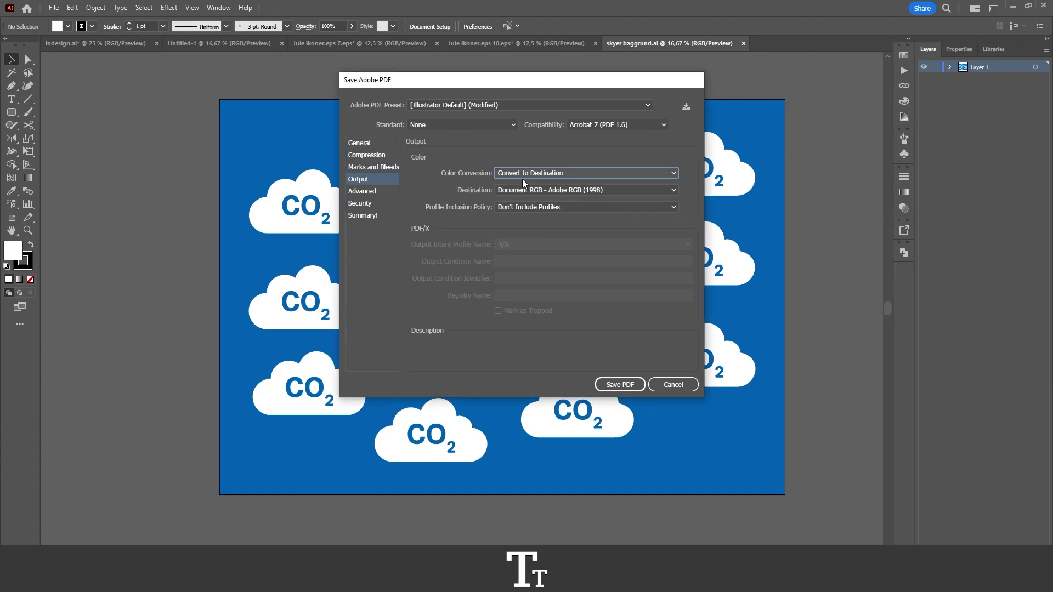
{"action": "left_click", "coordinate": [515, 190]}
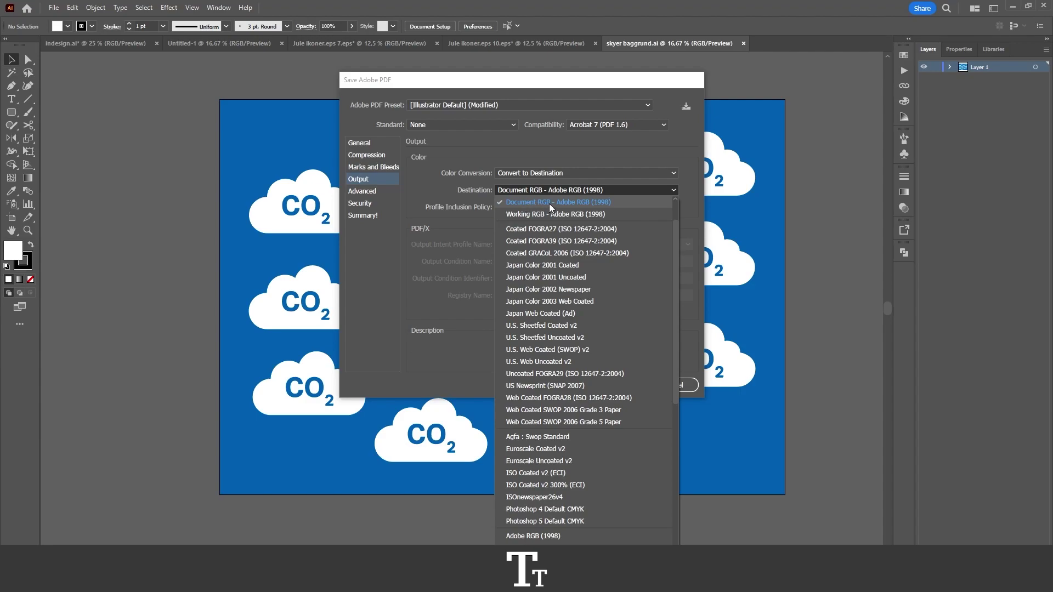
- Keep Adobe RGB (1998) as destination, review Advanced, Security and Summary, then save the PDF
{"action": "left_click", "coordinate": [489, 198]}
{"action": "left_click", "coordinate": [378, 192]}
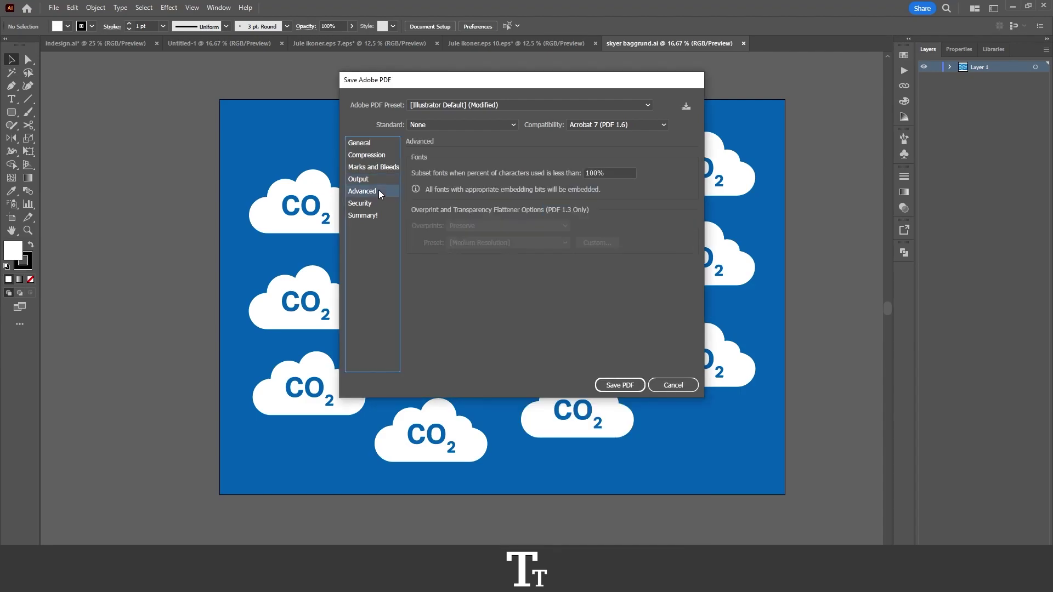
{"action": "left_click", "coordinate": [374, 203]}
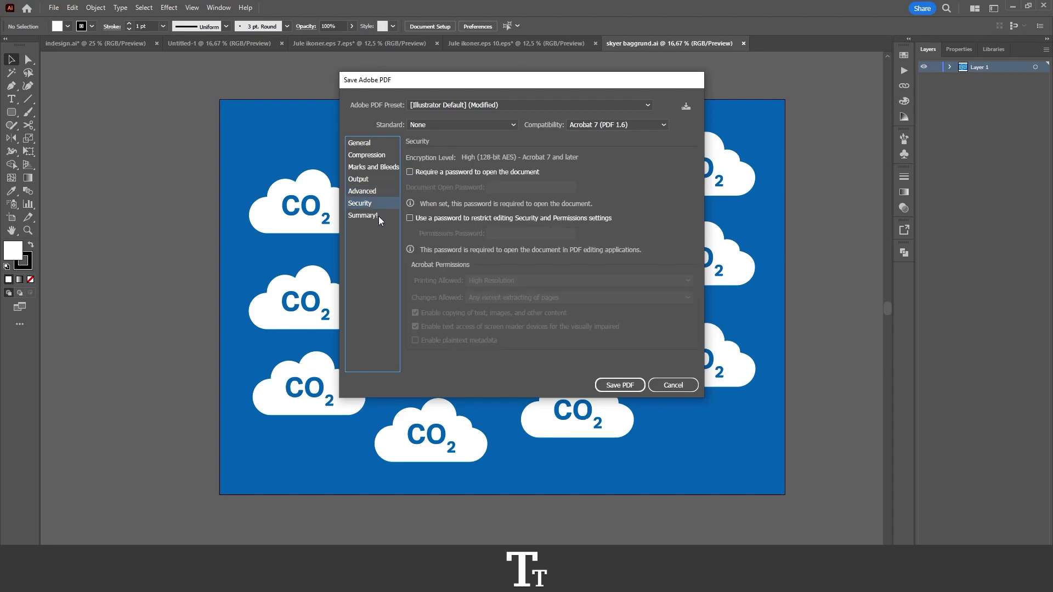
{"action": "left_click", "coordinate": [379, 215]}
{"action": "left_click", "coordinate": [373, 192]}
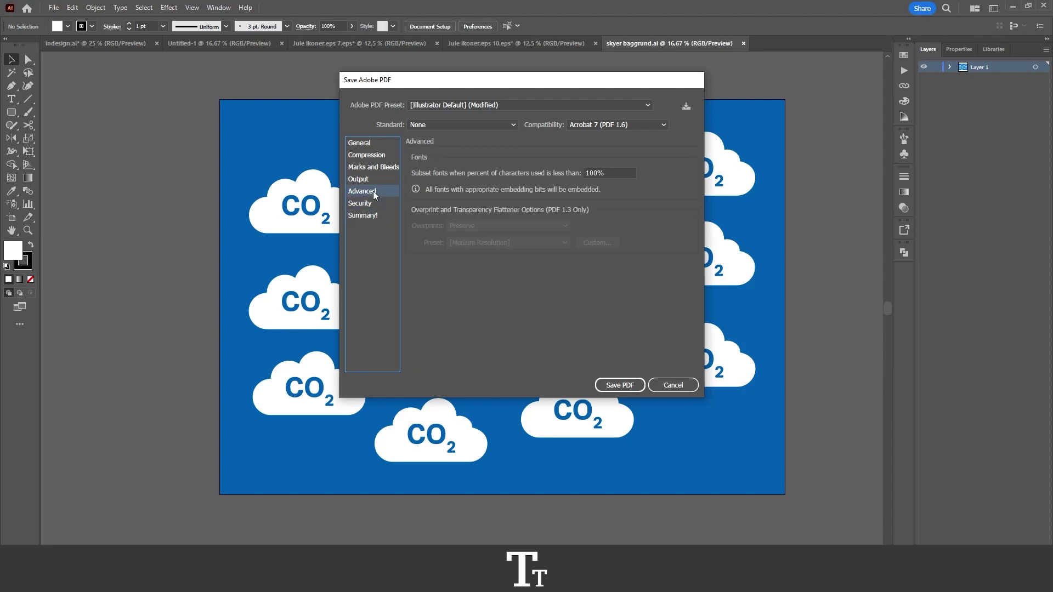
{"action": "left_click", "coordinate": [378, 204]}
{"action": "left_click", "coordinate": [382, 213]}
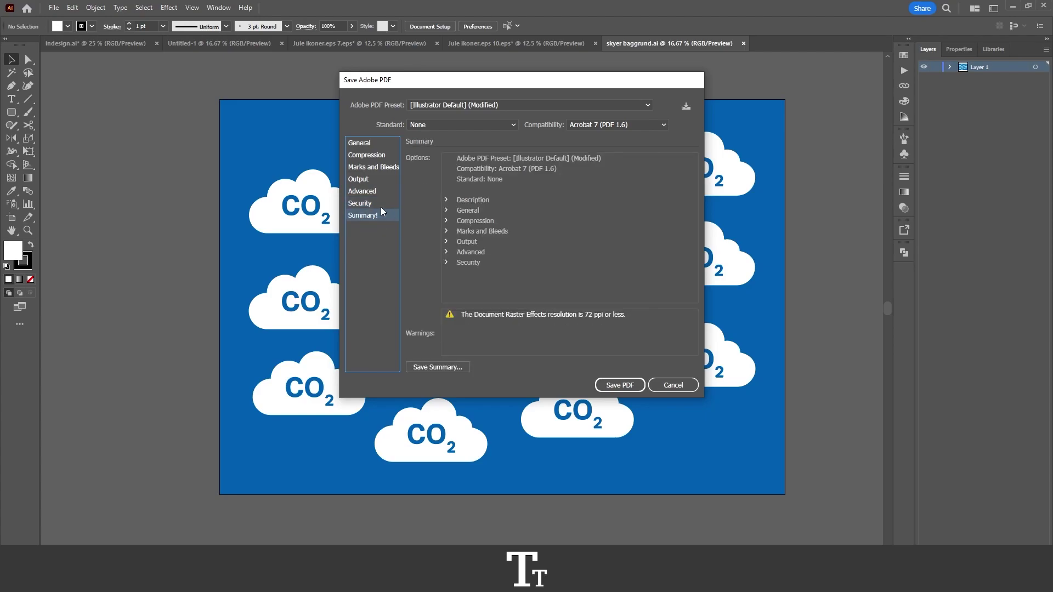
{"action": "left_click", "coordinate": [377, 147]}
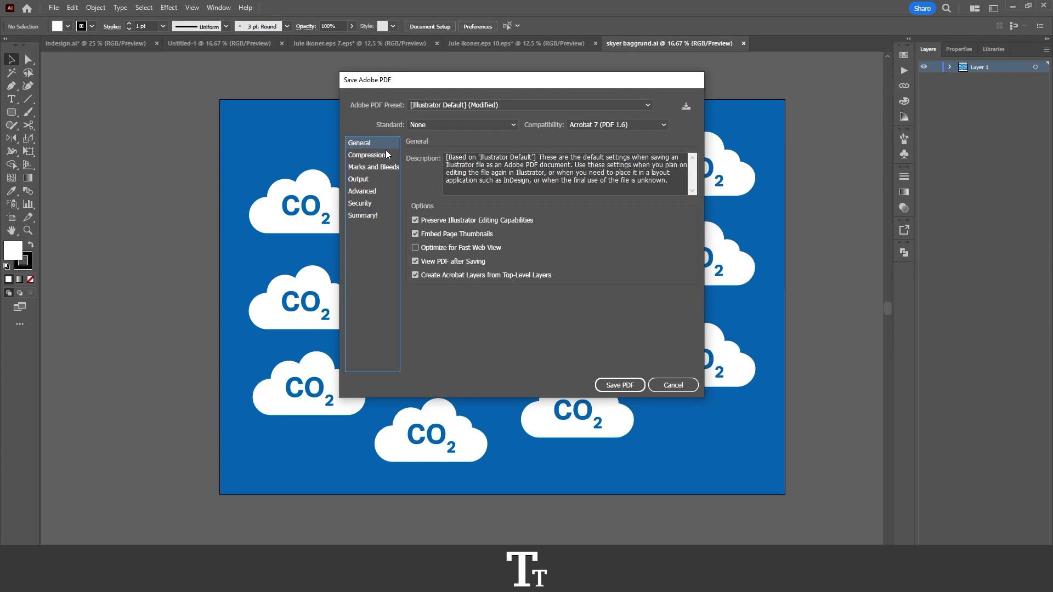
{"action": "left_click", "coordinate": [626, 385]}
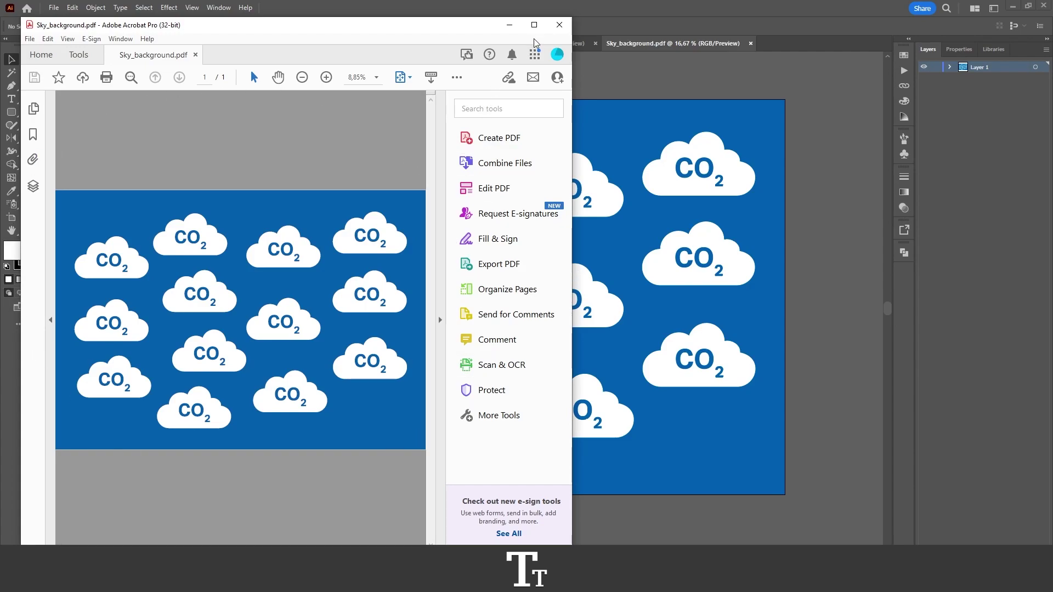
- Maximize the Acrobat window showing Sky_background.pdf
{"action": "left_click", "coordinate": [534, 25]}
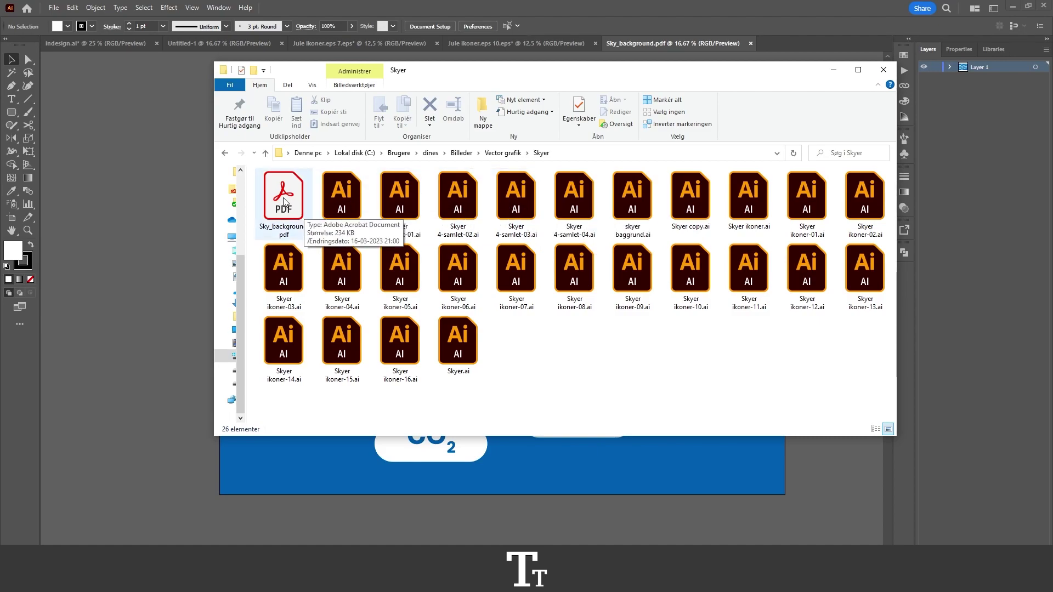
- Open Sky_background.pdf from the Skyer folder in Acrobat Pro
{"action": "double_click", "coordinate": [283, 198]}
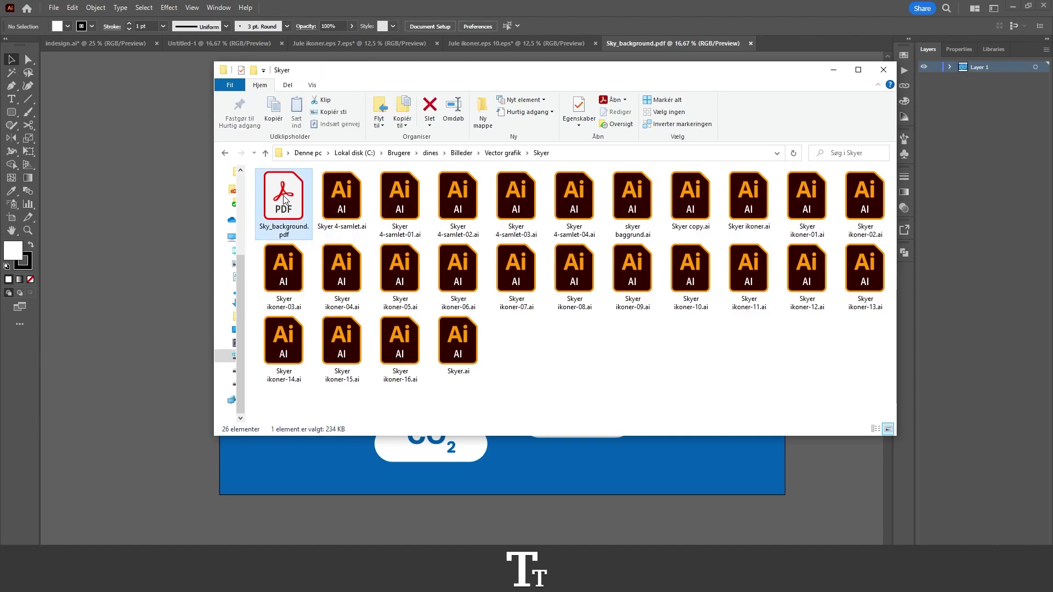